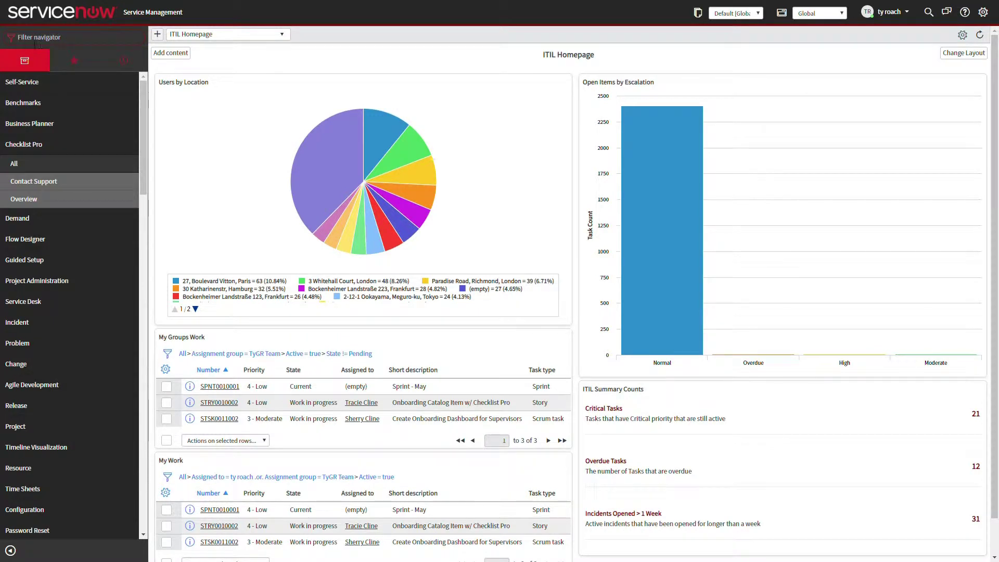
Open the Script Includes list by filtering the navigator for 'script i'.
{"action": "type", "text": "script i"}
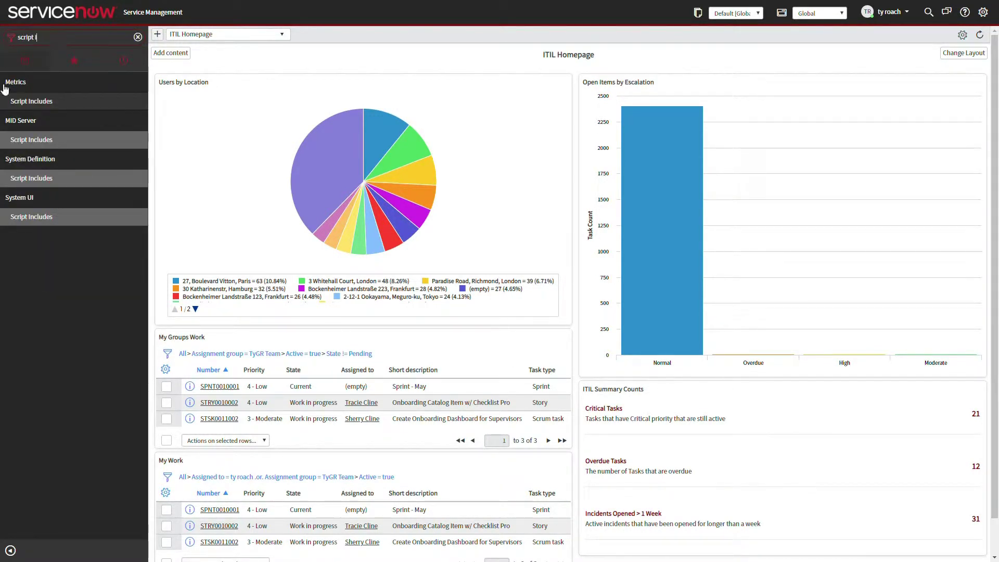
{"action": "left_click", "coordinate": [42, 178]}
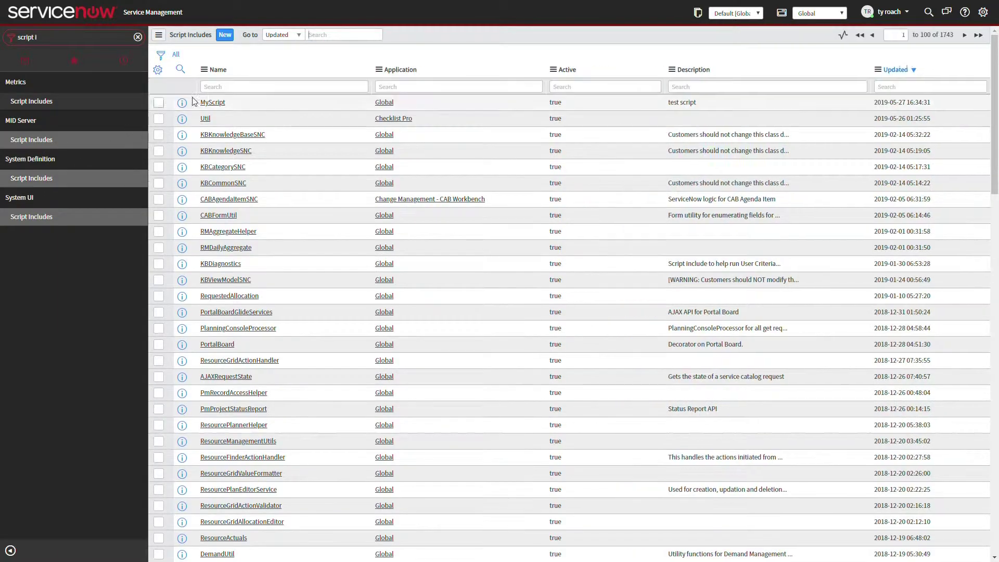
Open the MyScript script include, highlight its incident query and return lines, and clear the navigator filter.
{"action": "left_click", "coordinate": [217, 103]}
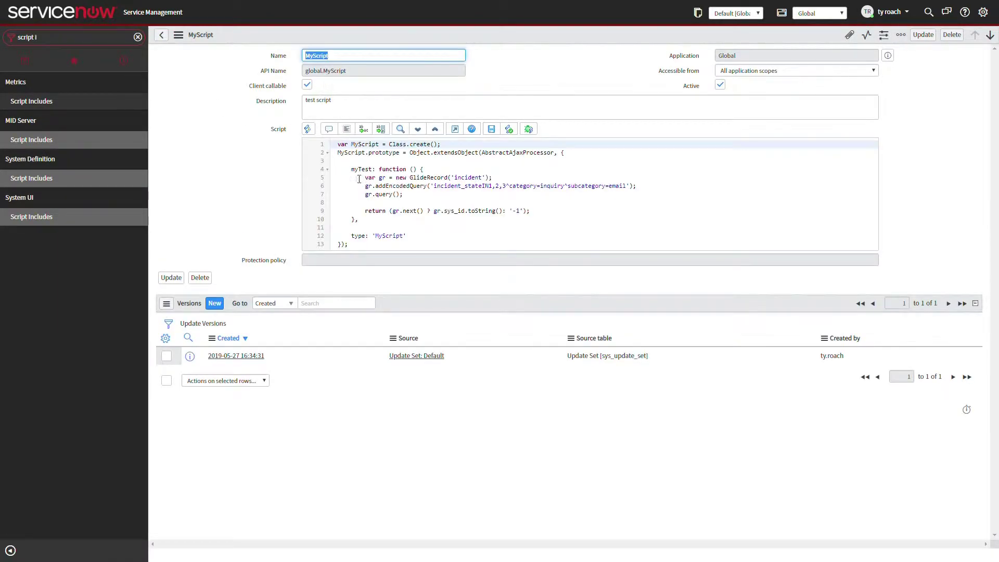
{"action": "left_click_drag", "start_coordinate": [434, 187], "coordinate": [634, 187]}
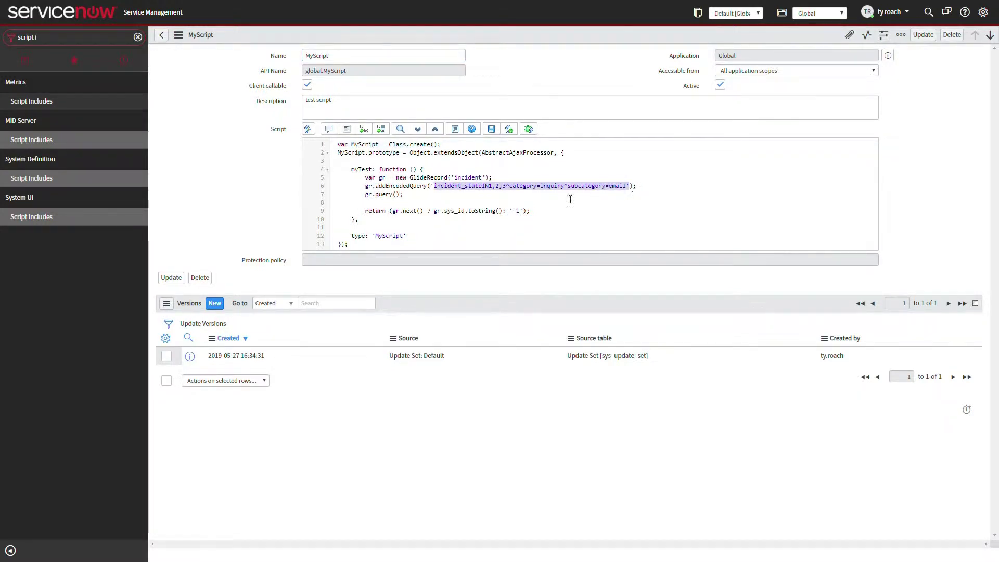
{"action": "left_click_drag", "start_coordinate": [392, 211], "coordinate": [526, 210]}
{"action": "double_click", "coordinate": [83, 47]}
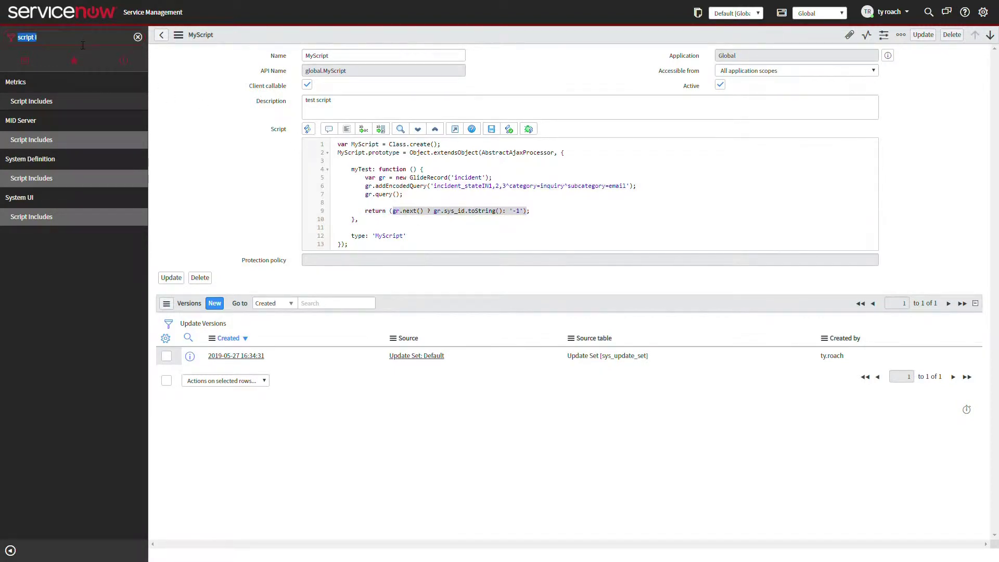
{"action": "key", "text": "BackSpace"}
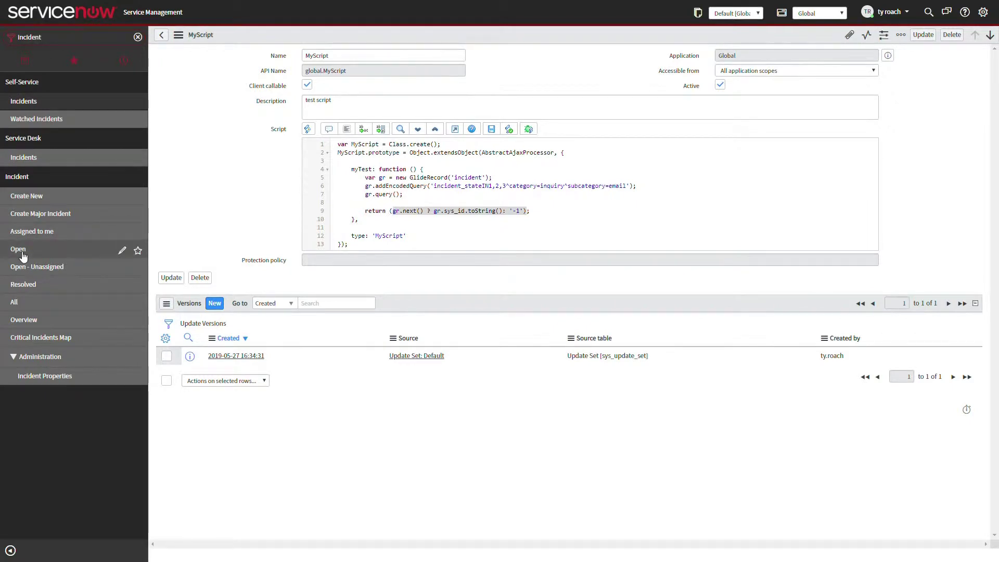
Filter open incidents by Sys ID is one of javascript:new global.MyScript().myTest(), then open INC0010002.
{"action": "left_click", "coordinate": [20, 250]}
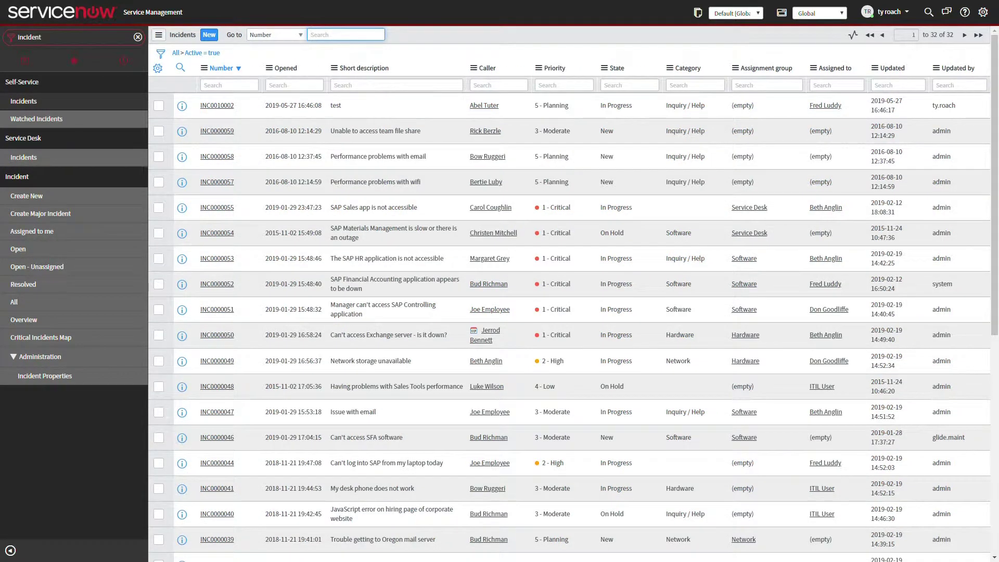
{"action": "left_click", "coordinate": [160, 53]}
{"action": "left_click", "coordinate": [209, 85]}
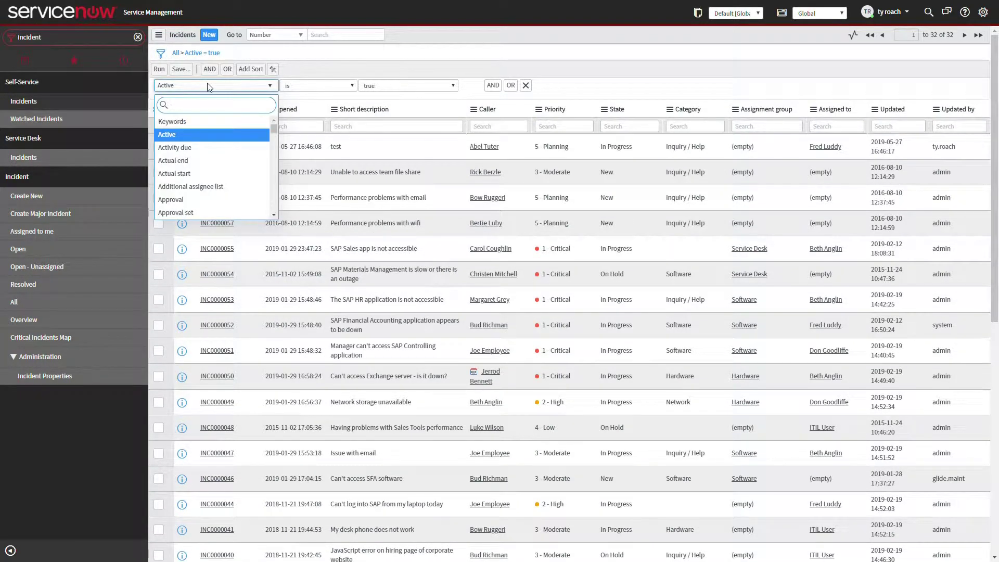
{"action": "type", "text": "sys"}
{"action": "key", "text": "Return"}
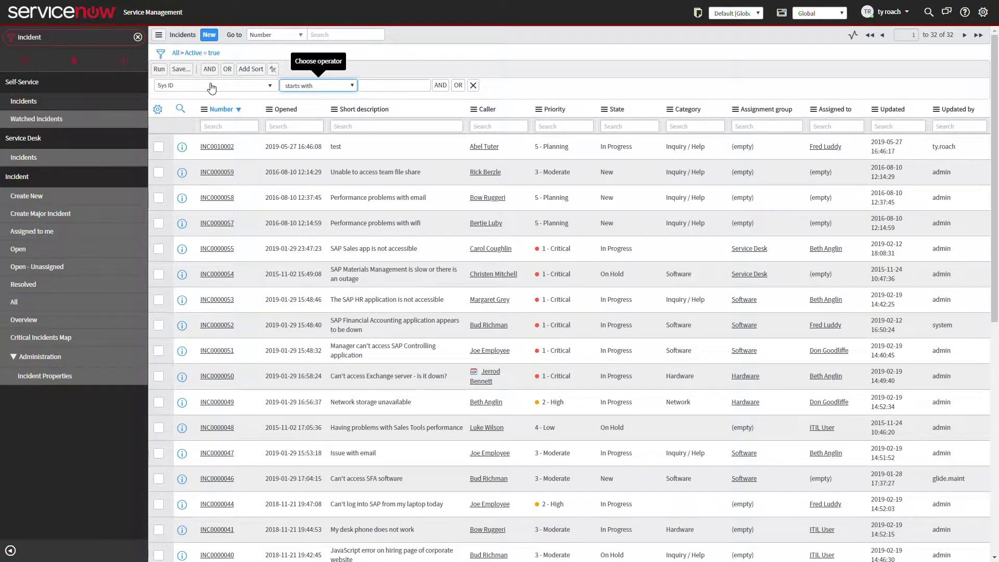
{"action": "key", "text": "Down"}
{"action": "key", "text": "Down"}
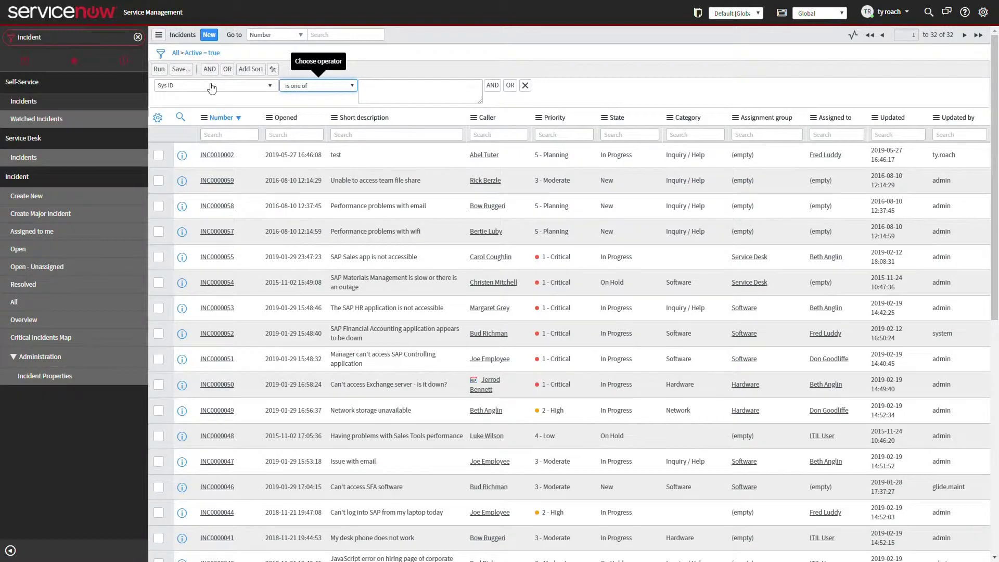
{"action": "left_click", "coordinate": [379, 89]}
{"action": "type", "text": "javascript:new global.MyScript().myTest()"}
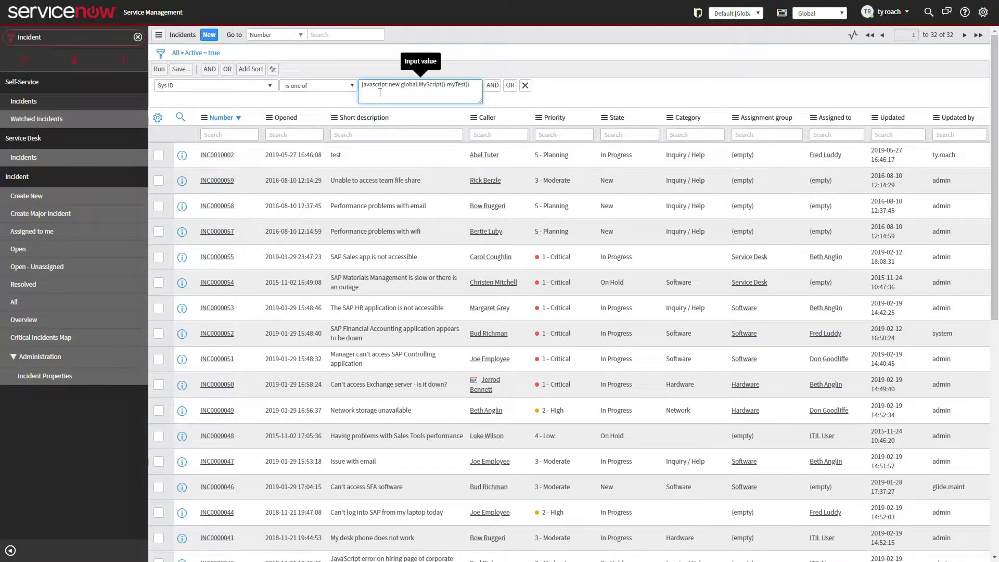
{"action": "left_click", "coordinate": [159, 69]}
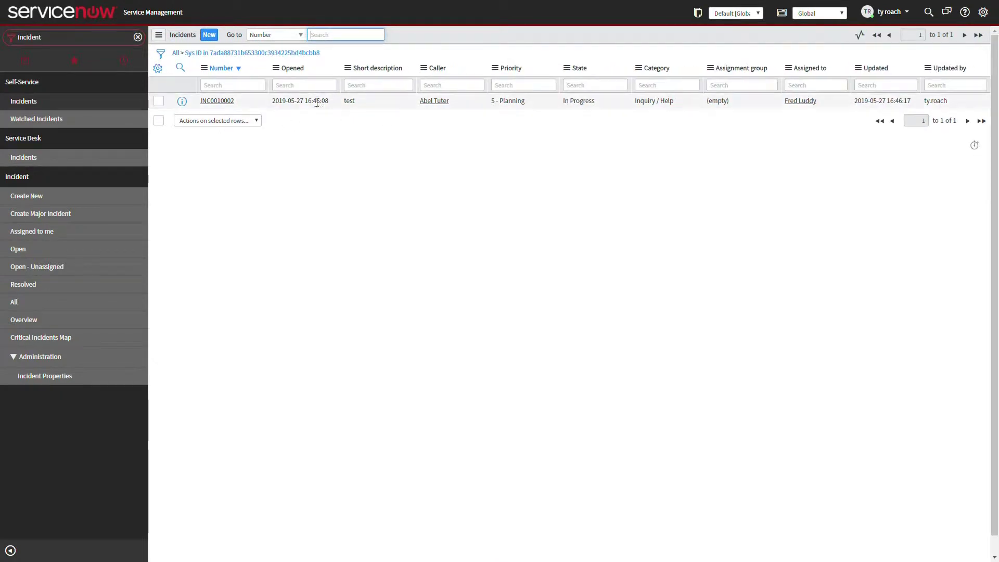
{"action": "left_click", "coordinate": [212, 101]}
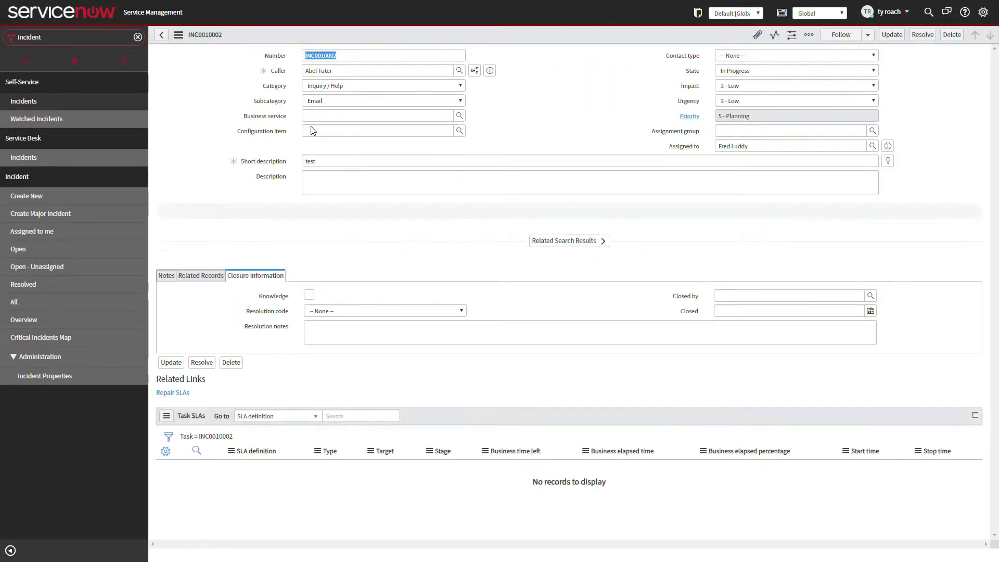
{"action": "left_click", "coordinate": [138, 37]}
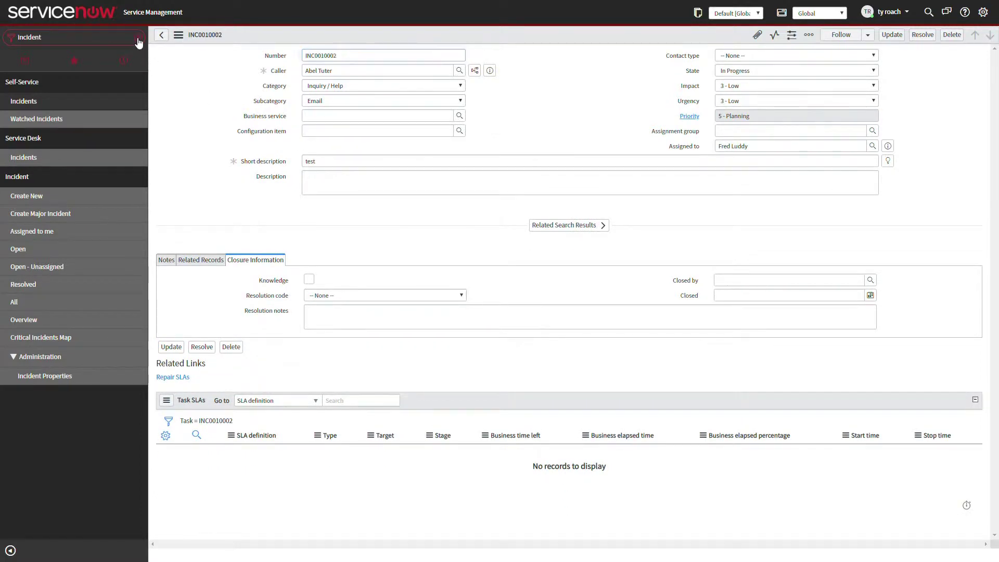
Open the INC / TEST checklist configuration, mark it Active, and save it.
{"action": "left_click", "coordinate": [14, 165]}
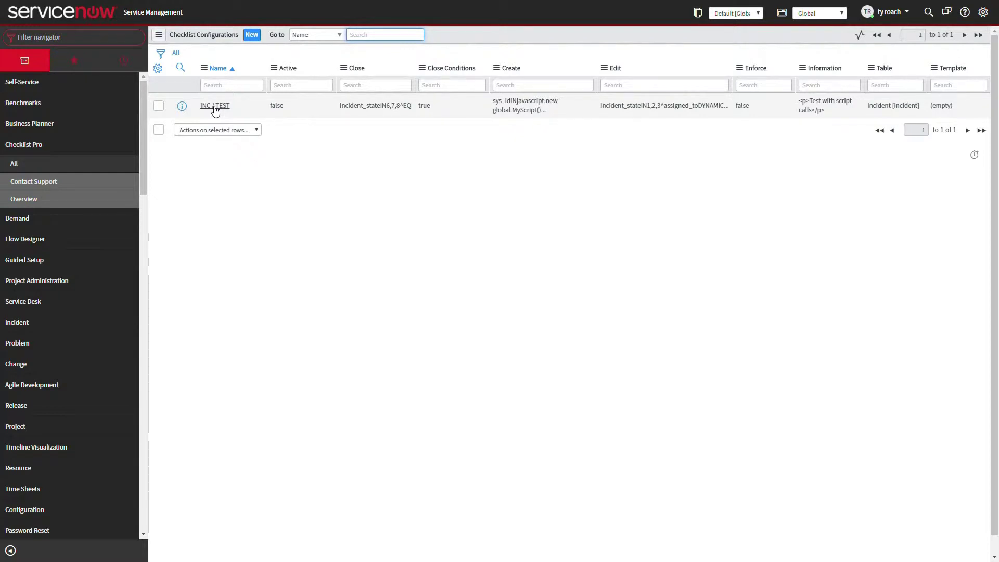
{"action": "left_click", "coordinate": [212, 106]}
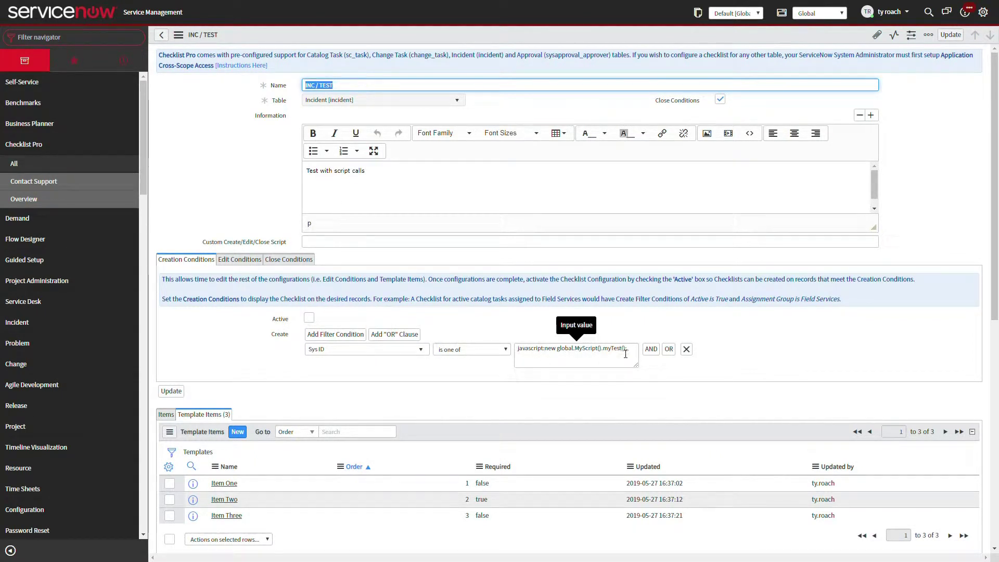
{"action": "left_click", "coordinate": [248, 263]}
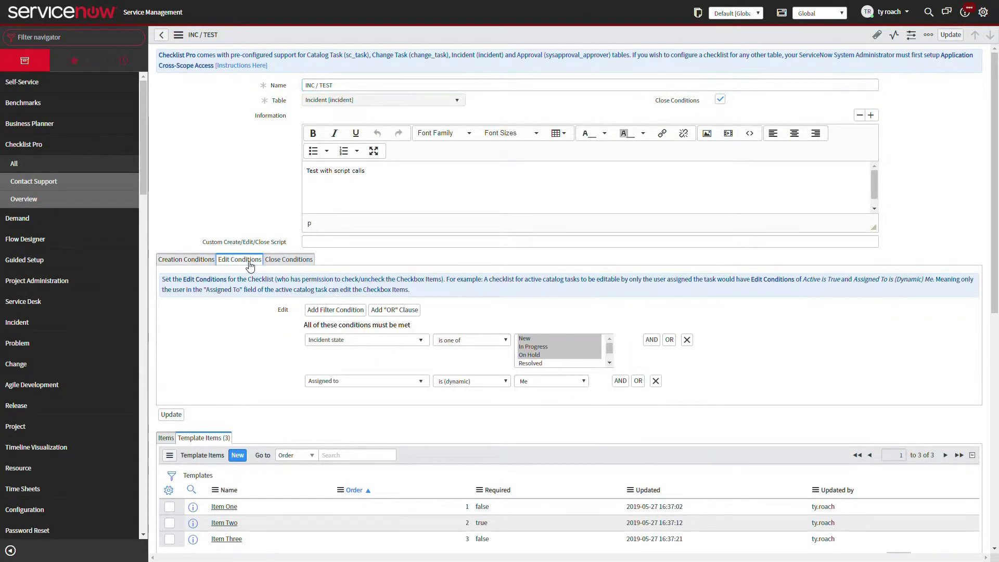
{"action": "left_click", "coordinate": [299, 262]}
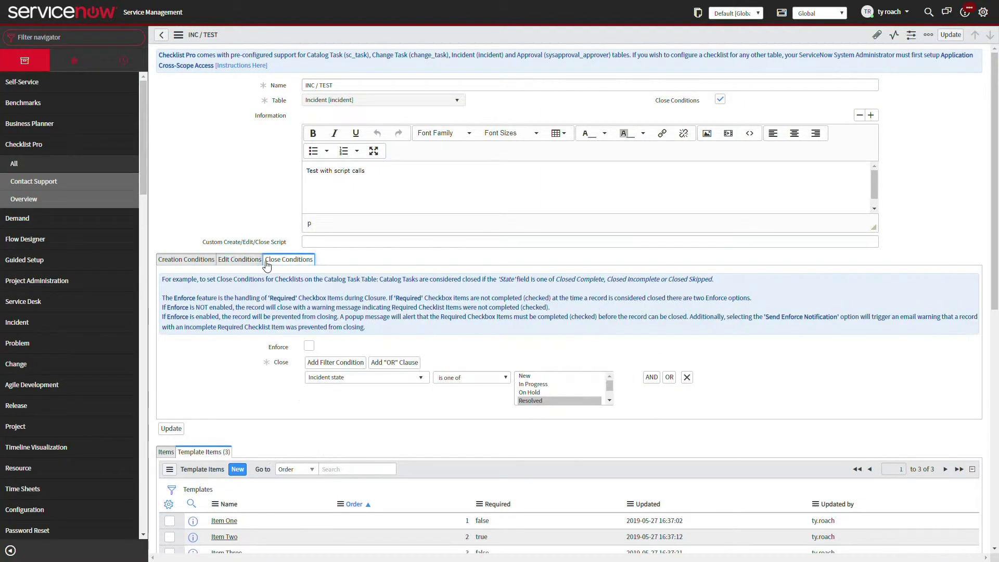
{"action": "left_click", "coordinate": [206, 262]}
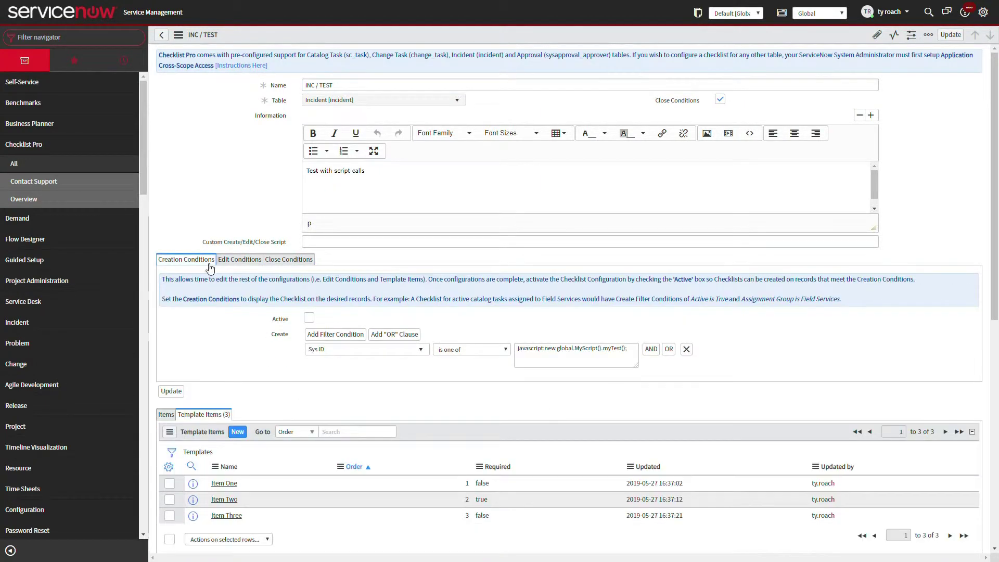
{"action": "left_click", "coordinate": [310, 318]}
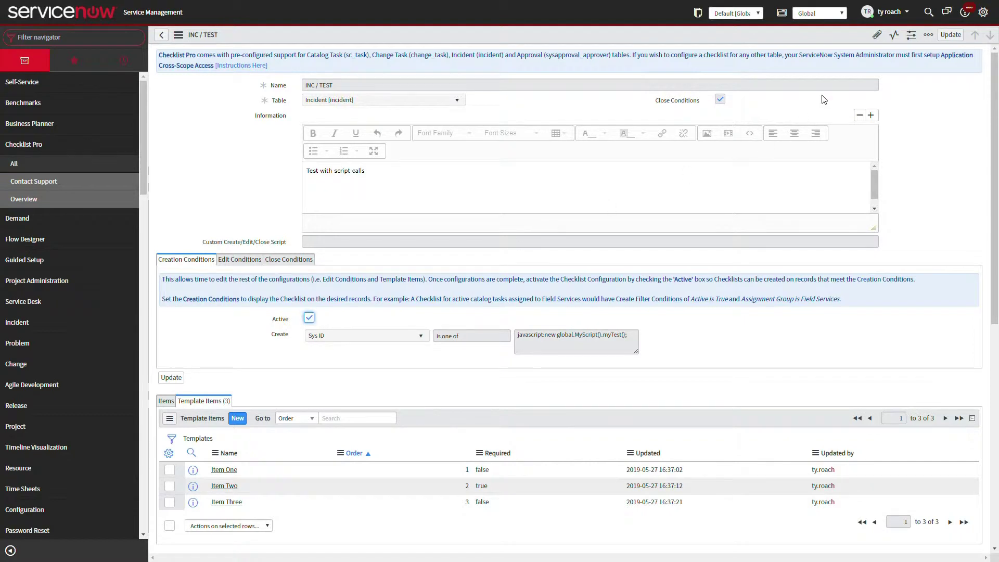
{"action": "left_click", "coordinate": [949, 36]}
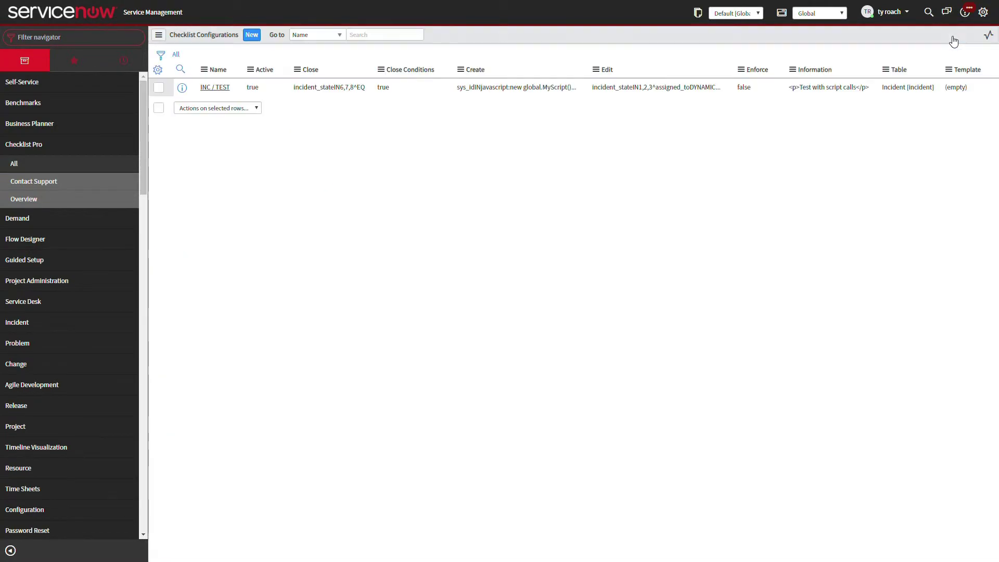
Reopen incident INC0010002 from Incident > Open and read its cross-scope MyScript access error.
{"action": "left_click", "coordinate": [111, 43]}
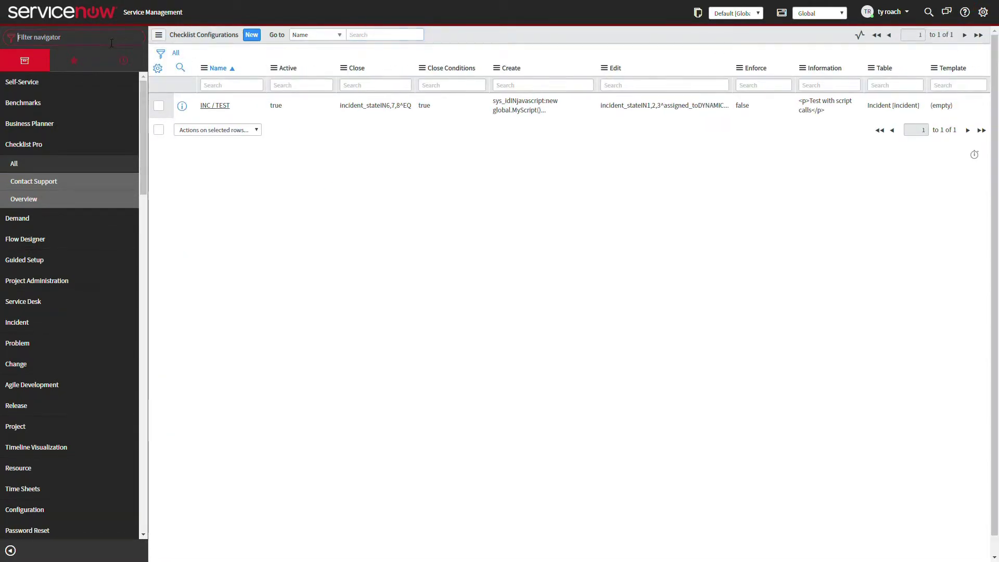
{"action": "type", "text": "l"}
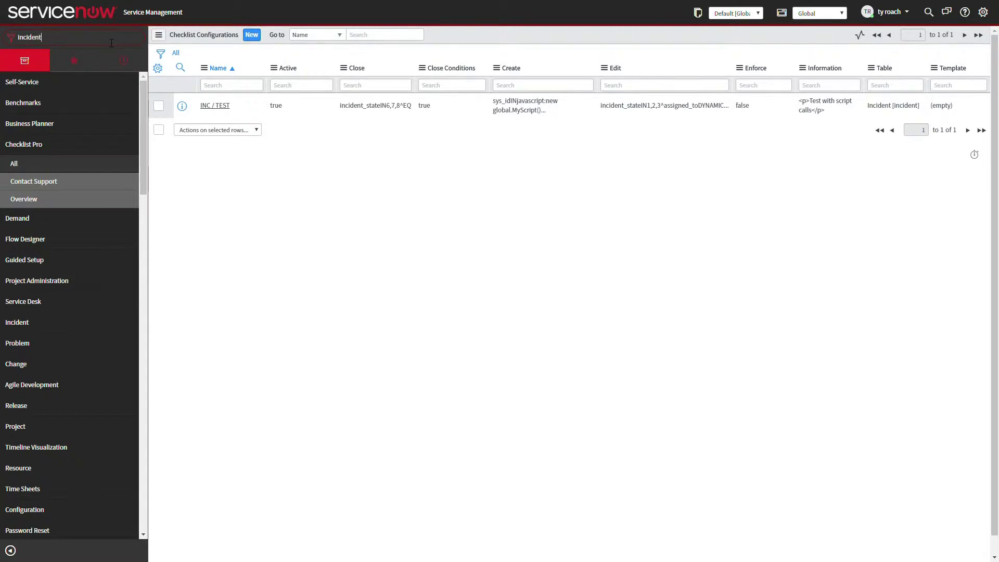
{"action": "left_click", "coordinate": [19, 251]}
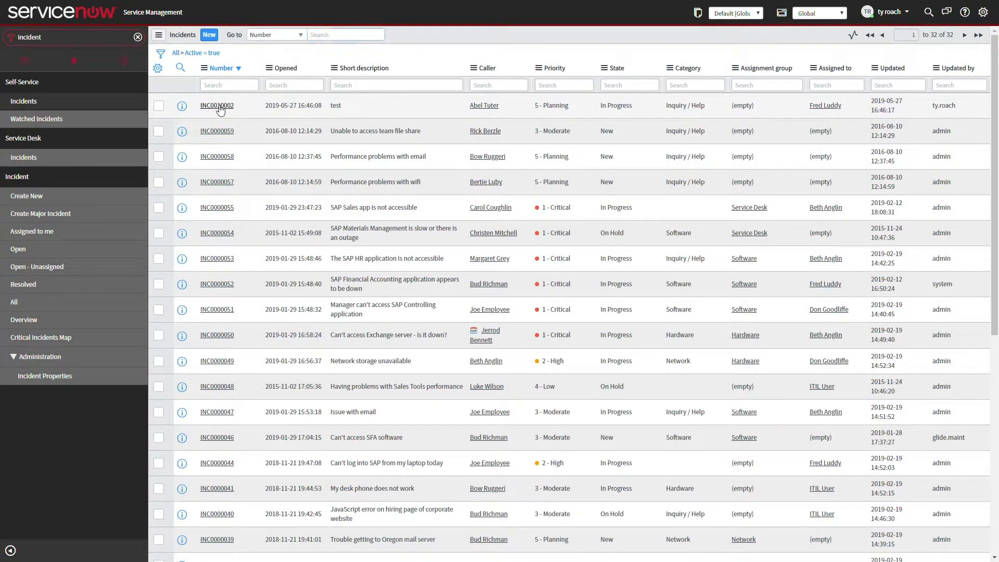
{"action": "left_click", "coordinate": [217, 106]}
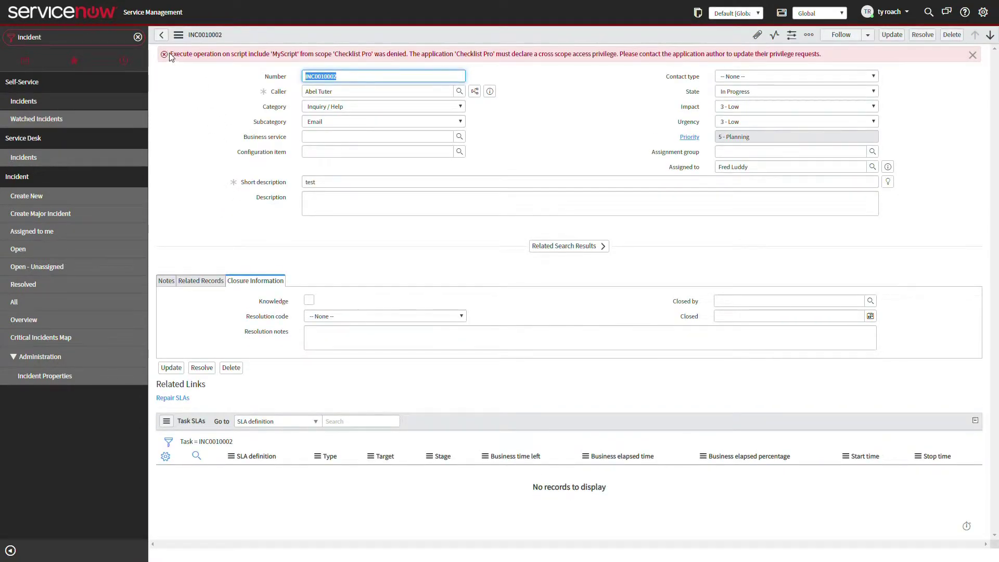
{"action": "left_click_drag", "start_coordinate": [176, 59], "coordinate": [813, 62]}
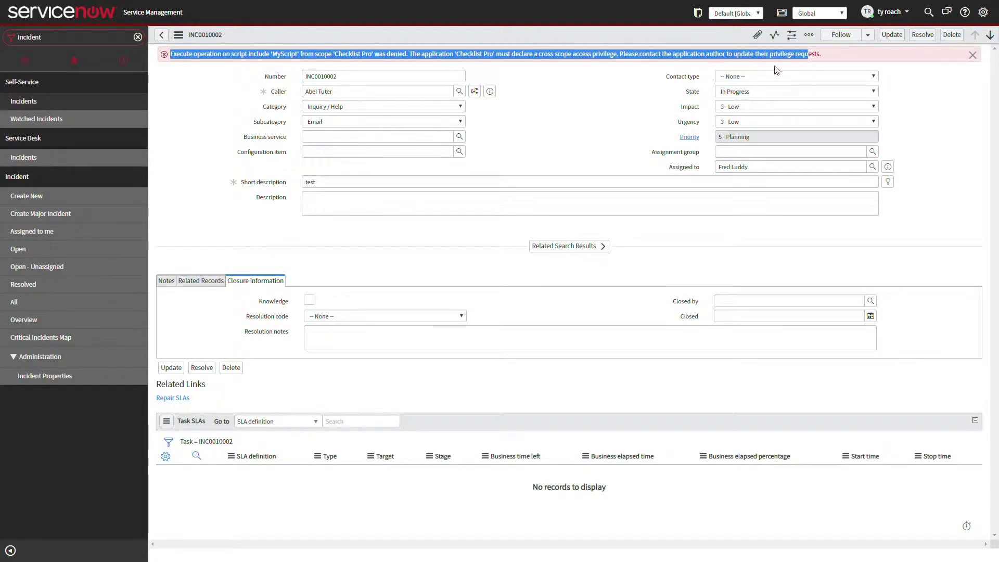
{"action": "left_click", "coordinate": [614, 91]}
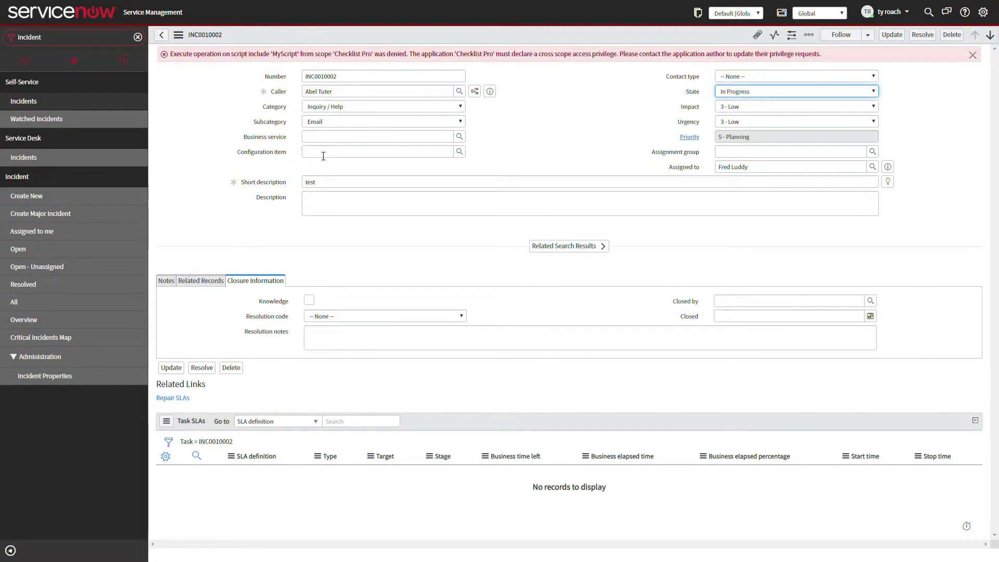
{"action": "left_click", "coordinate": [138, 38]}
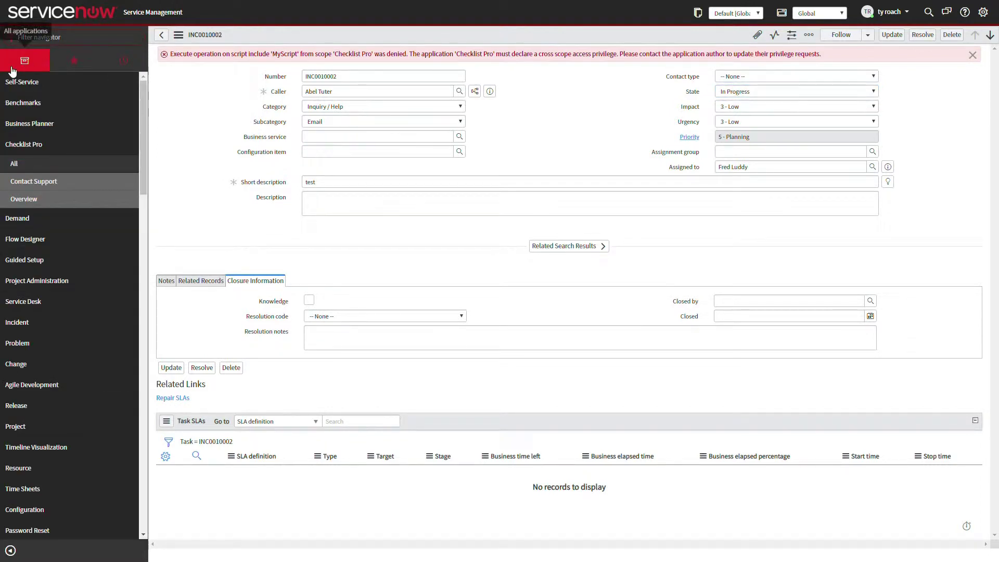
{"action": "type", "text": "sys_extension_point.list"}
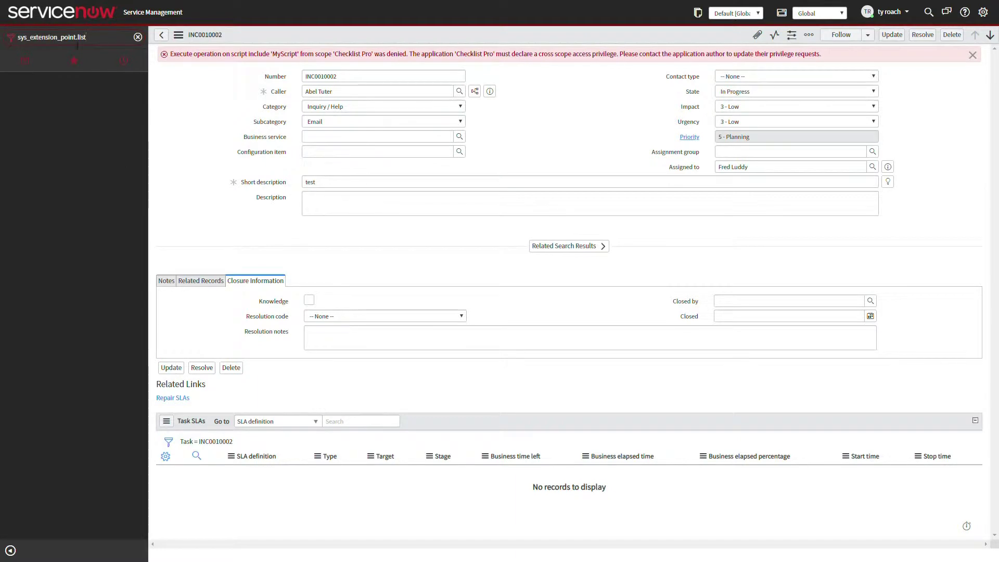
Open the x_tygr_check.ExtensionRunner extension point from the Extension Points list.
{"action": "key", "text": "Return"}
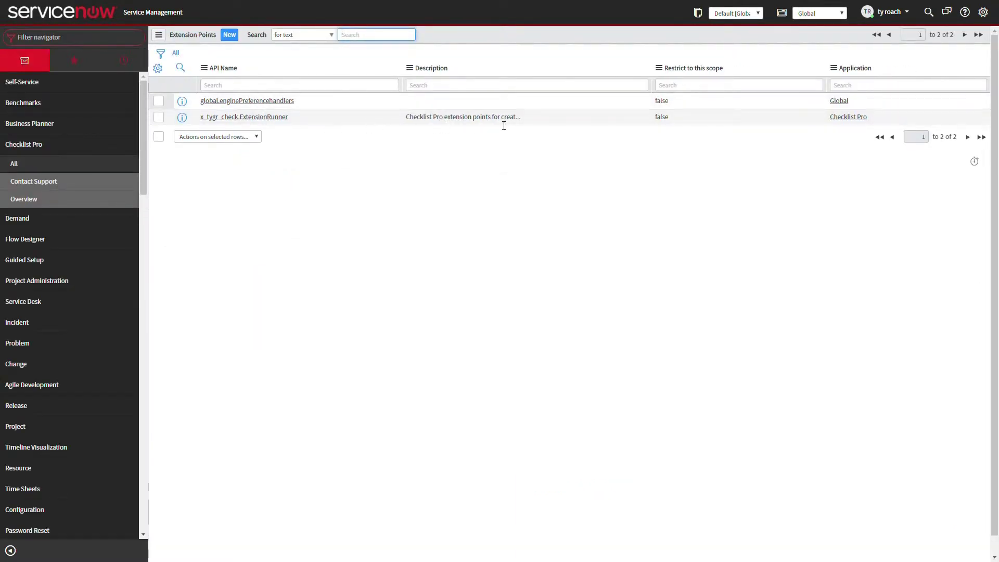
{"action": "left_click", "coordinate": [279, 117]}
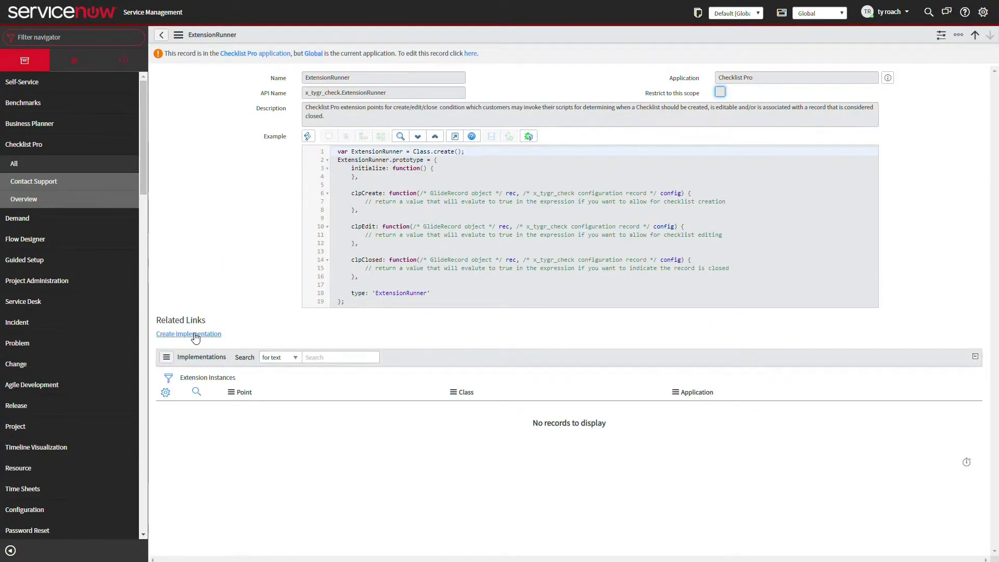
Create an ExtensionRunner implementation and paste the return condition into its clpCreate function.
{"action": "left_click", "coordinate": [195, 336]}
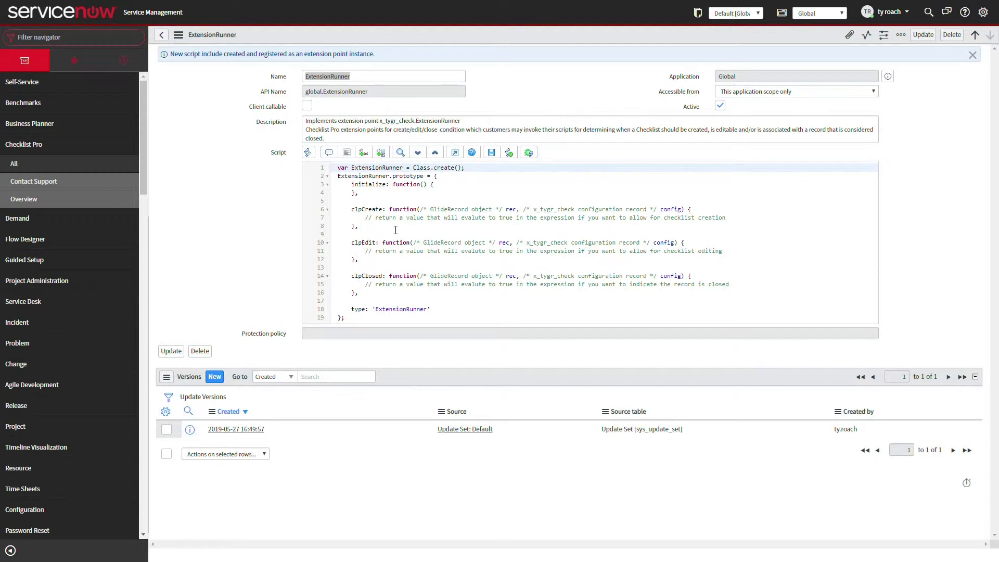
{"action": "left_click", "coordinate": [736, 223]}
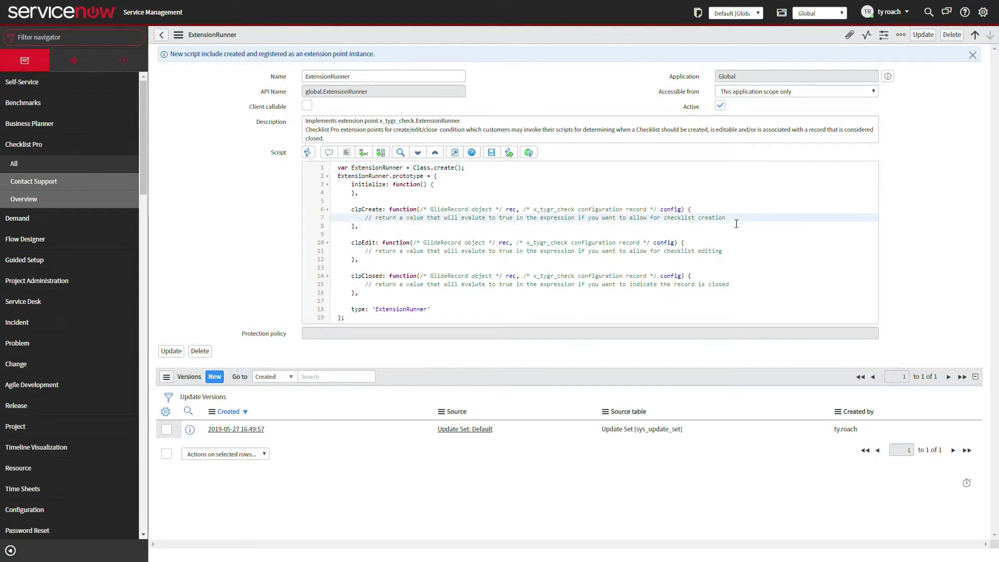
{"action": "key", "text": "Return"}
{"action": "type", "text": "return ((rec.incident_state == 1 || rec.incident_state == 2) && (rec.category == 'inquiry') && (rec.subcategory == 'email'));"}
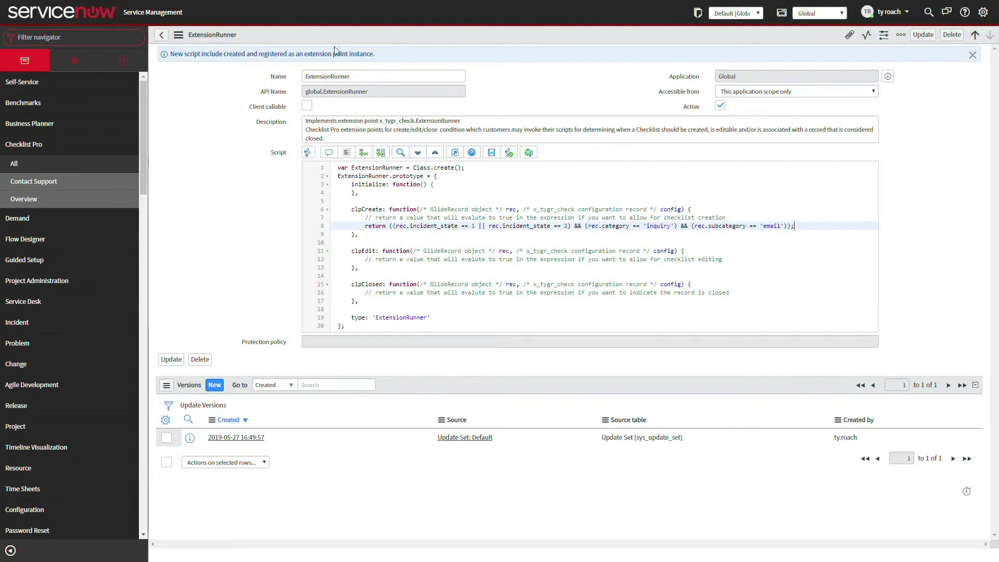
Name the script include MyIncExtension, make it accessible from All application scopes, and save.
{"action": "double_click", "coordinate": [347, 79]}
{"action": "type", "text": "MyC"}
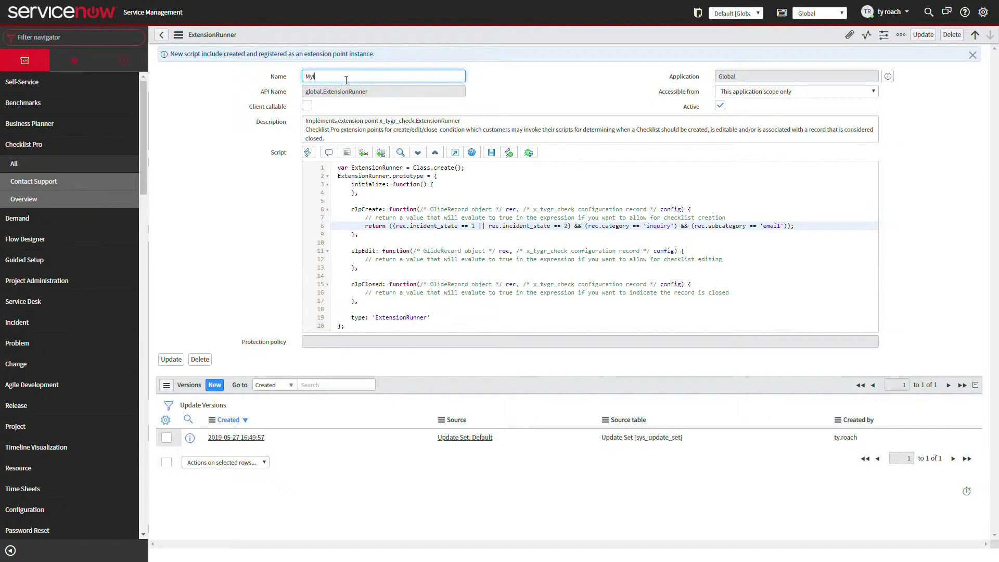
{"action": "type", "text": "IncExtension"}
{"action": "left_click", "coordinate": [712, 94]}
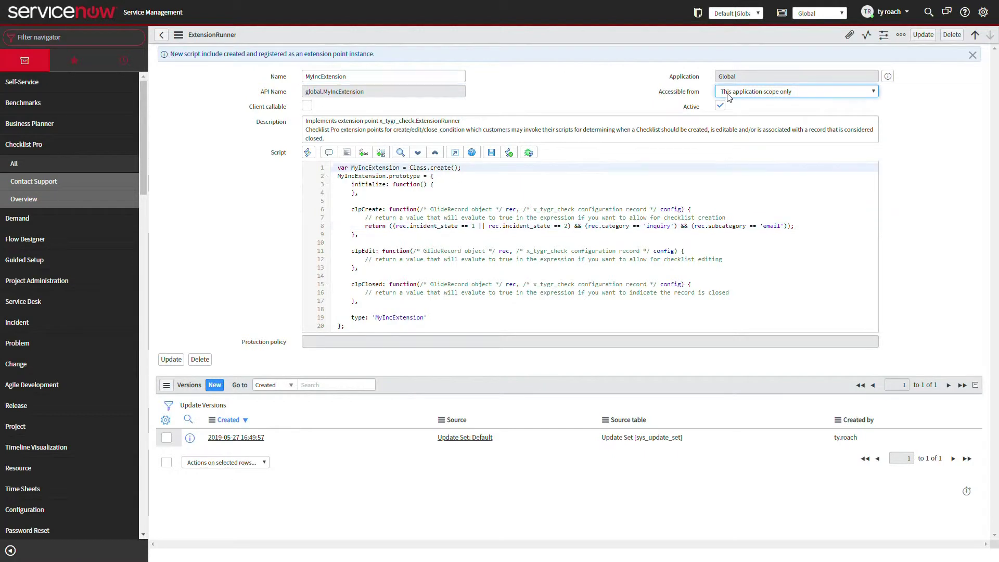
{"action": "key", "text": "Up"}
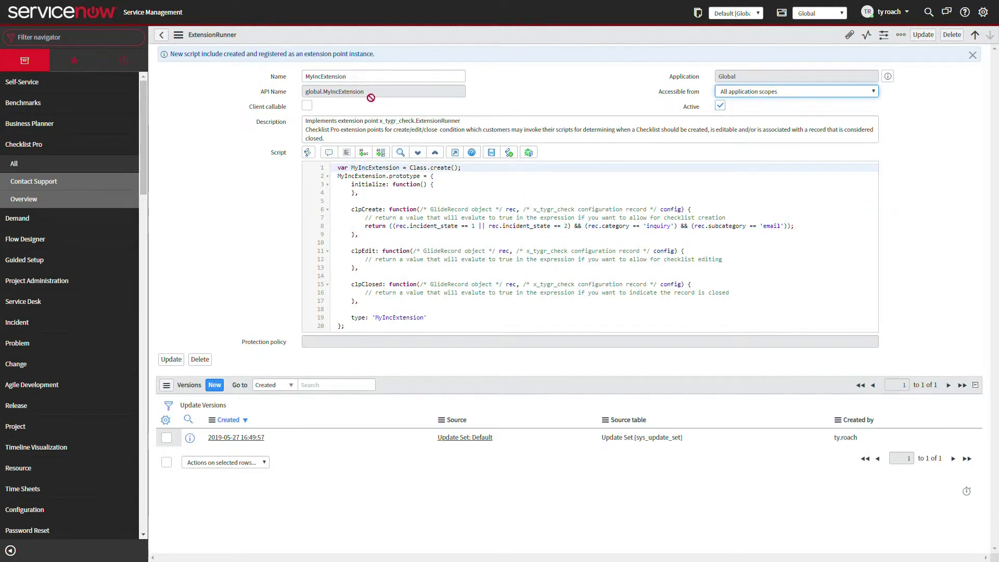
{"action": "left_click", "coordinate": [171, 359]}
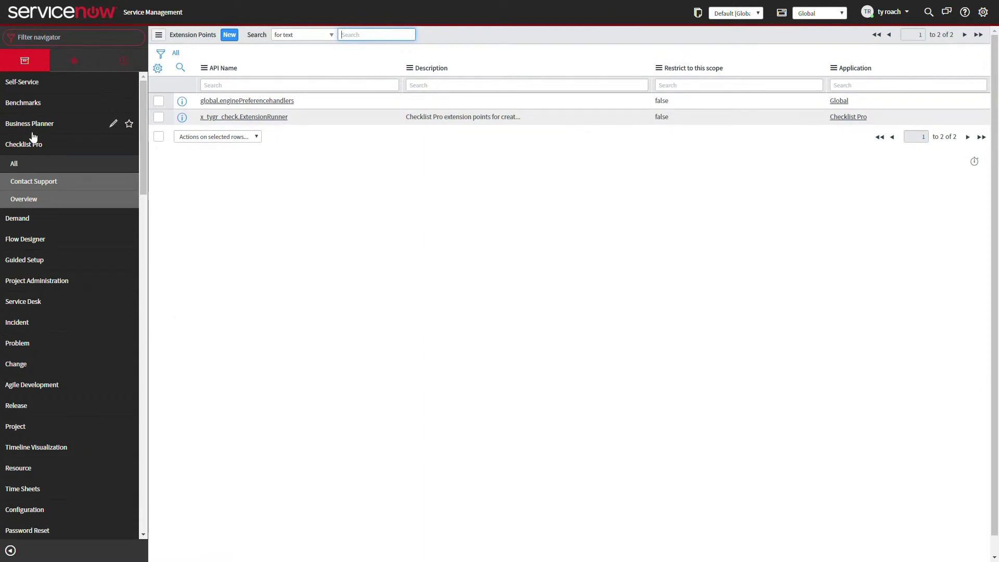
Open the INC / TEST configuration from Checklist Pro > All.
{"action": "left_click", "coordinate": [16, 163]}
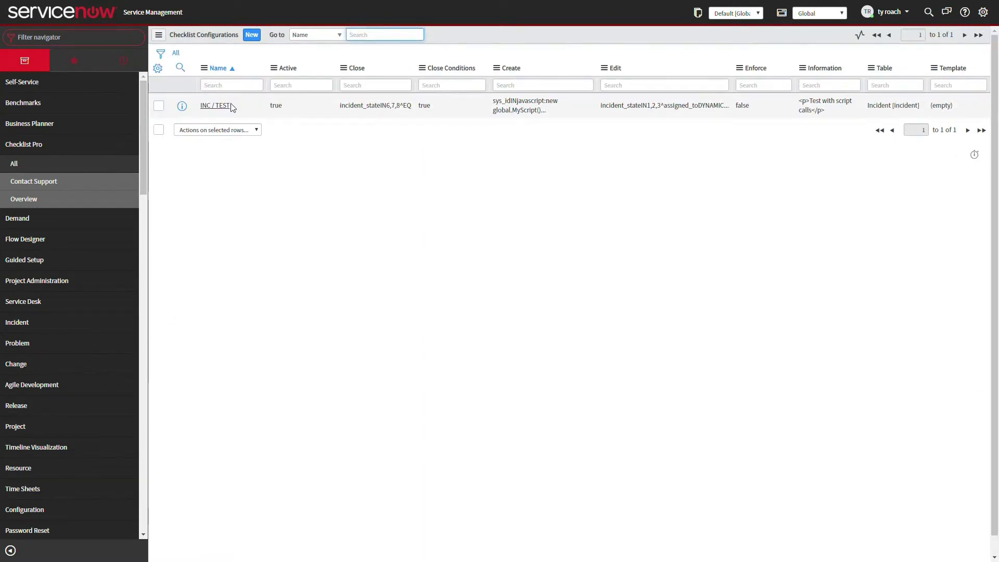
{"action": "left_click", "coordinate": [230, 106]}
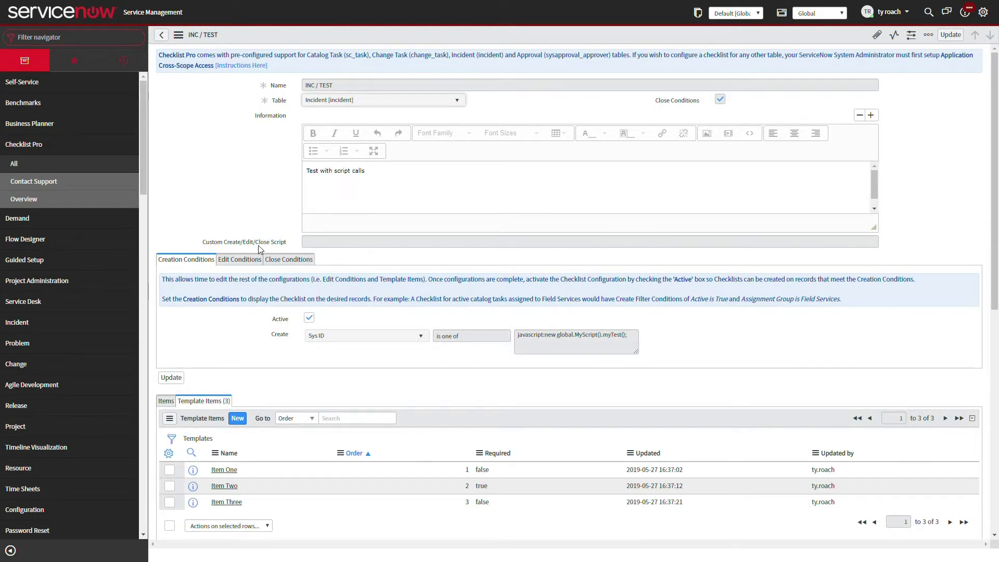
Deactivate INC / TEST and set its Custom Create/Edit/Close Script name to MyScript.
{"action": "left_click", "coordinate": [309, 318]}
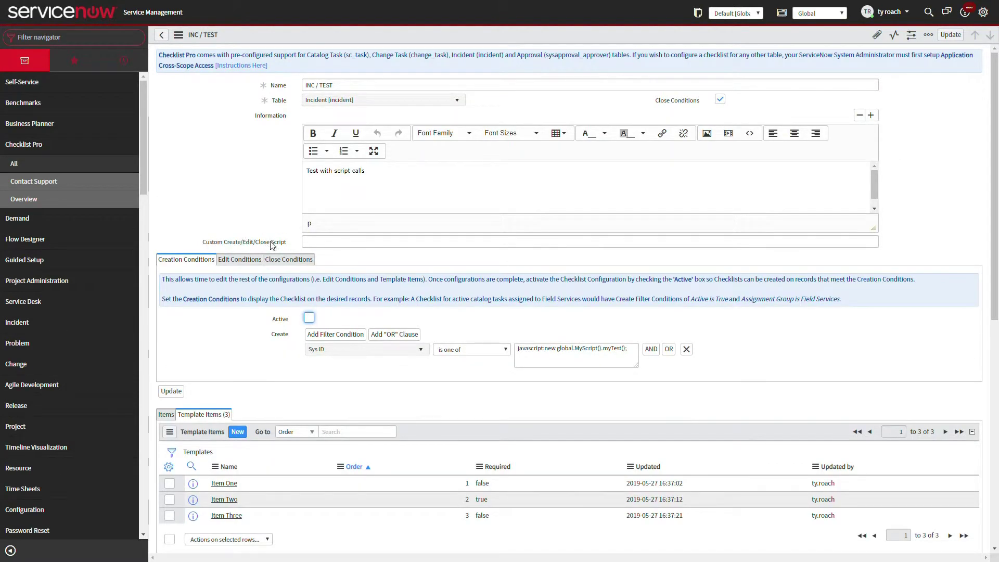
{"action": "left_click", "coordinate": [329, 247]}
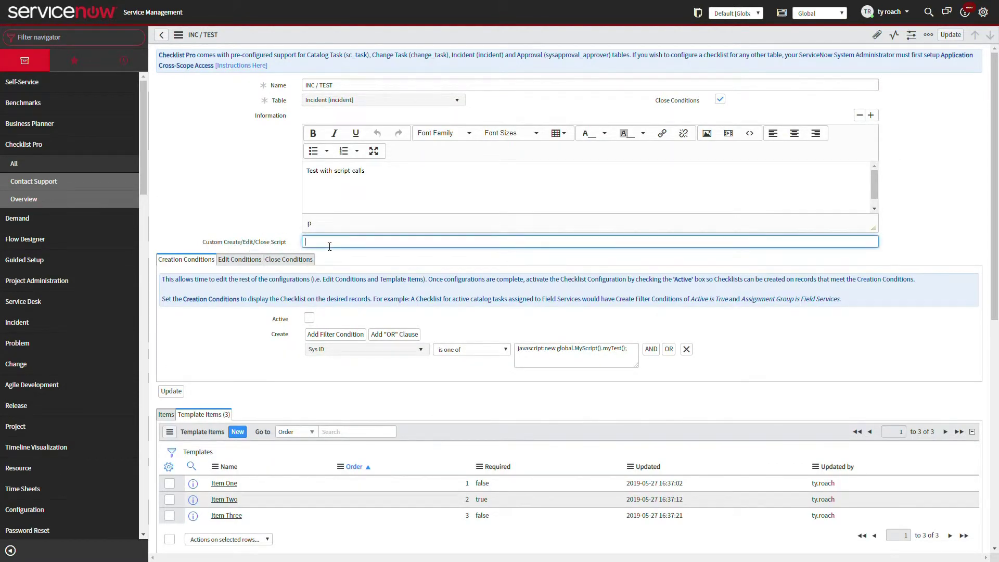
{"action": "type", "text": "MyScript"}
{"action": "left_click", "coordinate": [350, 265]}
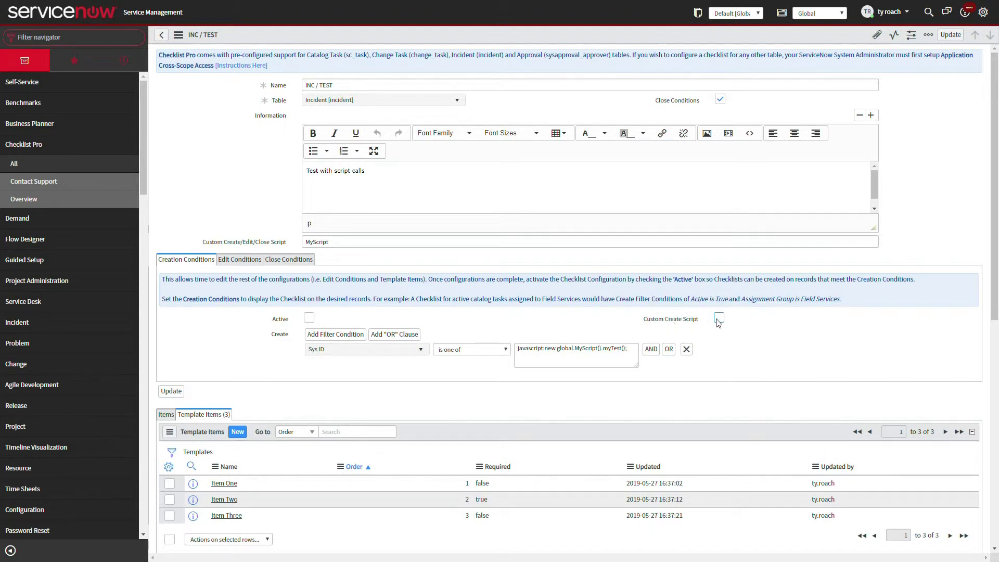
Enable Custom Create Script on the Creation Conditions tab.
{"action": "left_click", "coordinate": [244, 260]}
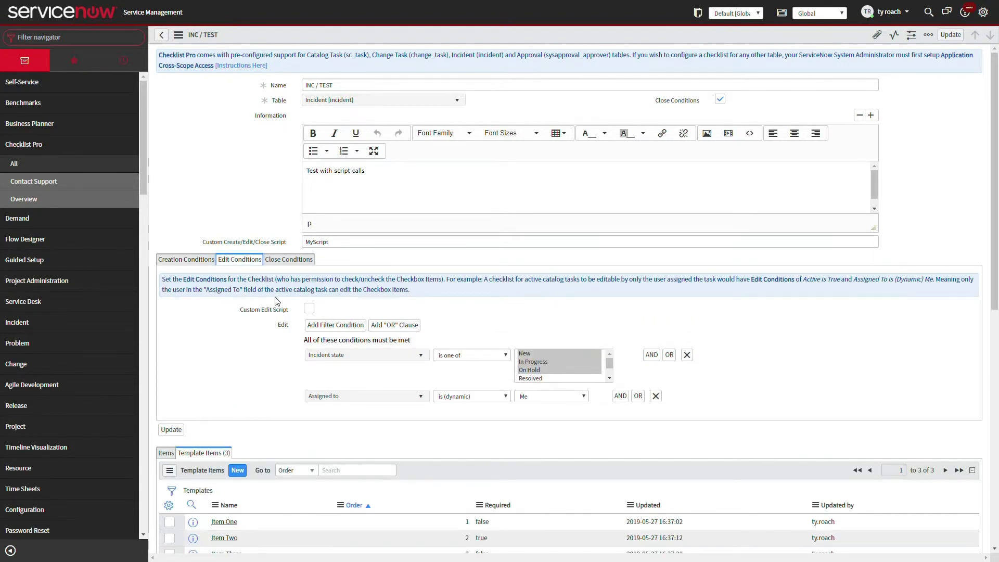
{"action": "left_click", "coordinate": [310, 260]}
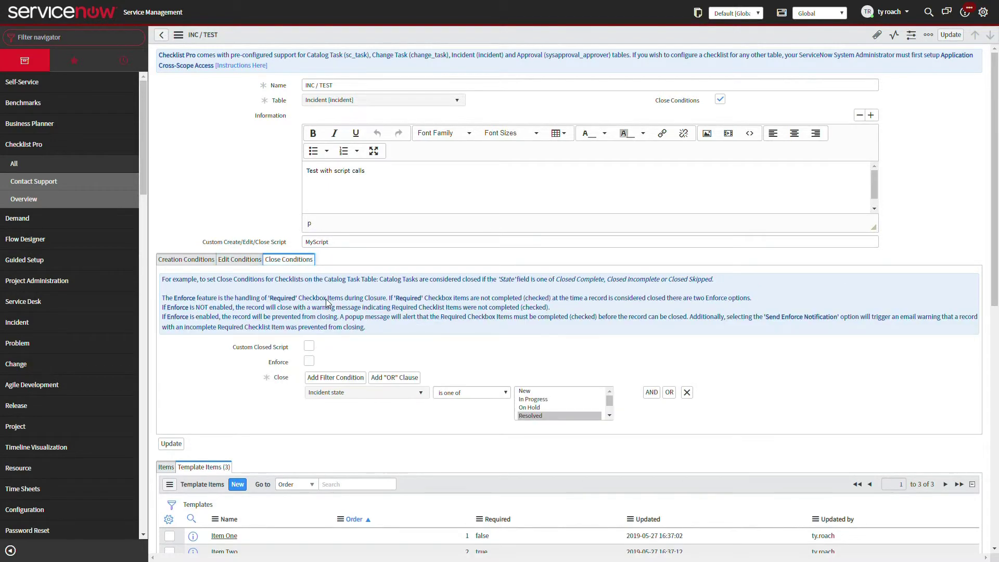
{"action": "left_click", "coordinate": [204, 262]}
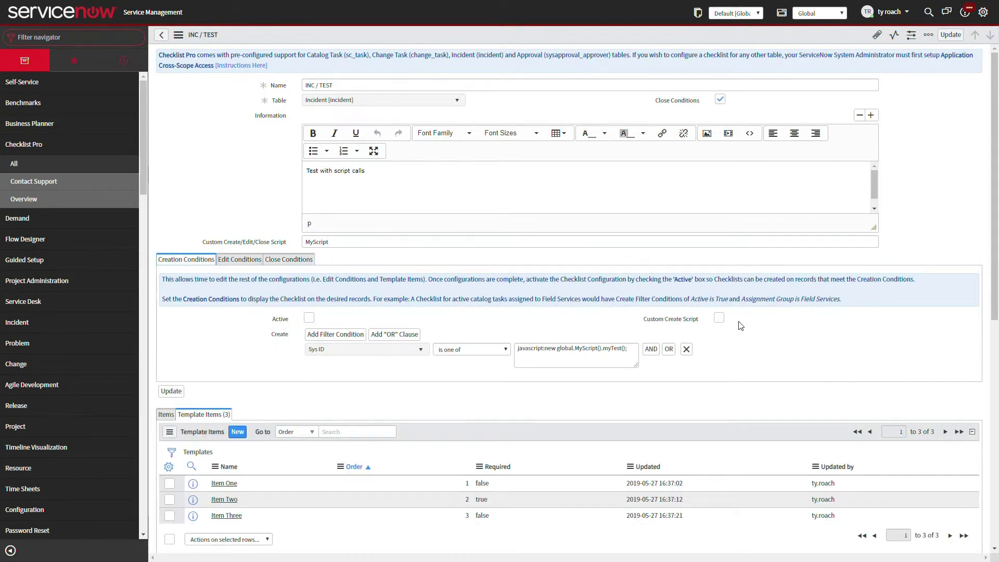
{"action": "left_click", "coordinate": [719, 319]}
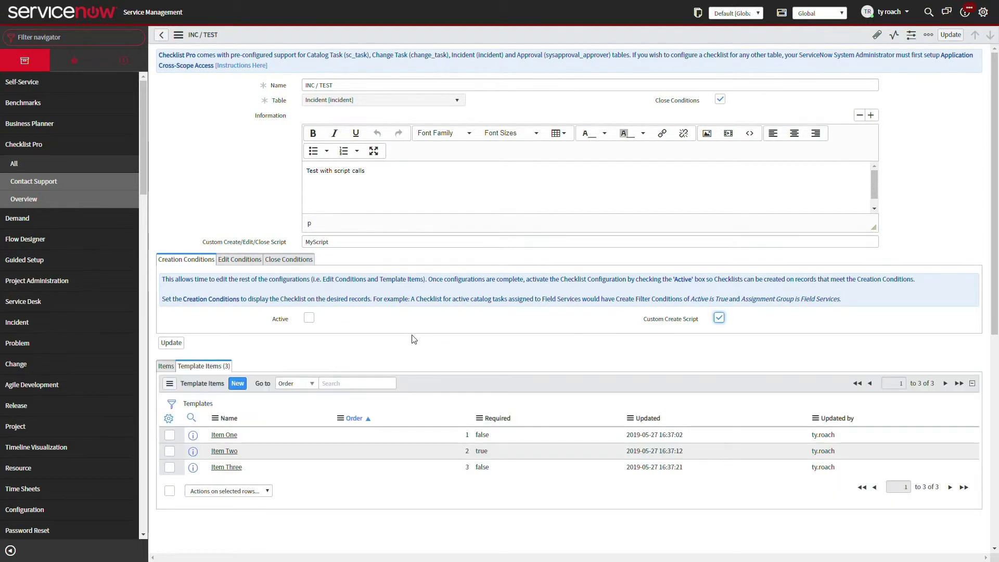
Change the custom script name to MyIncExtension, reactivate INC / TEST, and update it.
{"action": "right_click", "coordinate": [467, 38]}
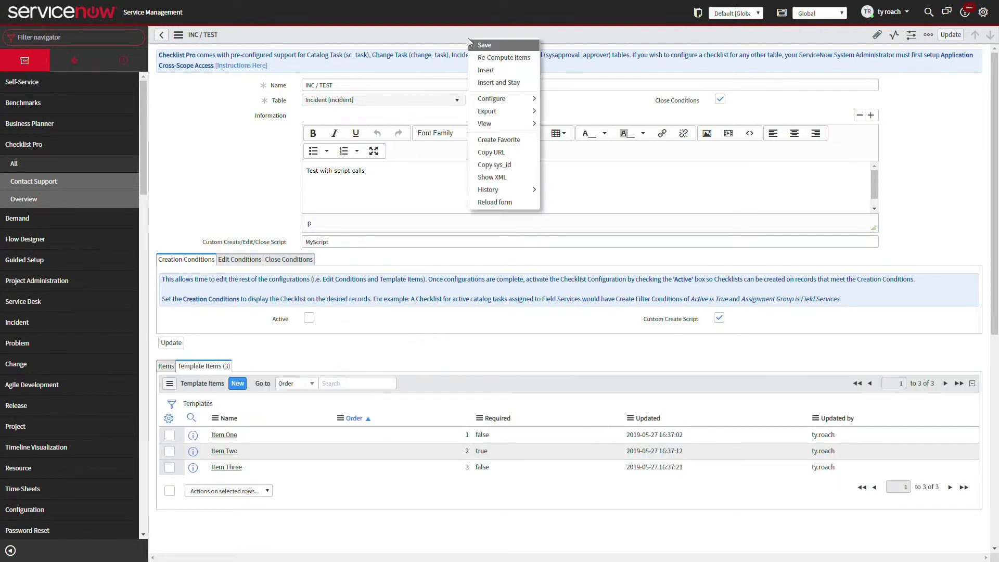
{"action": "left_click", "coordinate": [480, 46]}
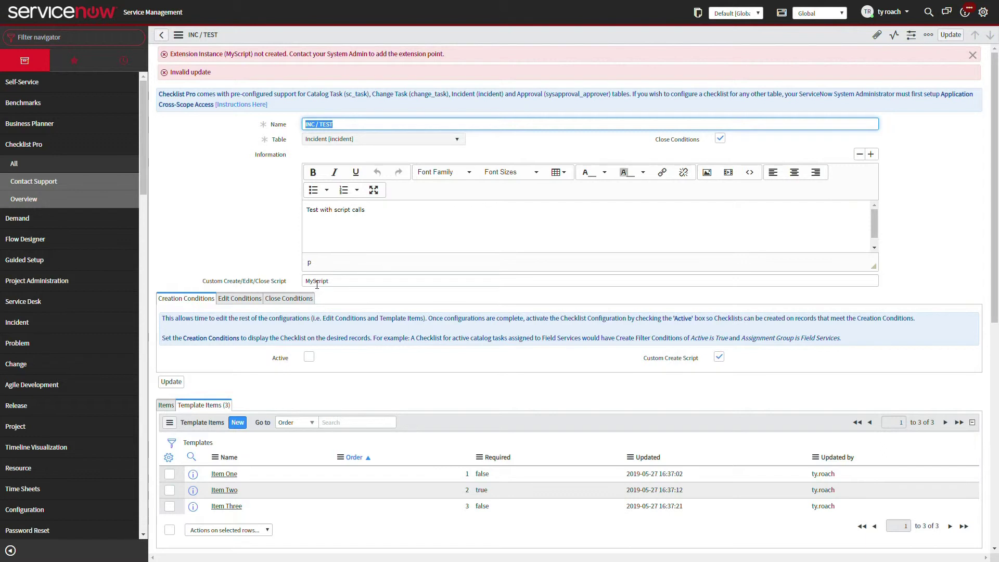
{"action": "left_click_drag", "start_coordinate": [313, 281], "coordinate": [380, 284]}
{"action": "key", "text": "BackSpace"}
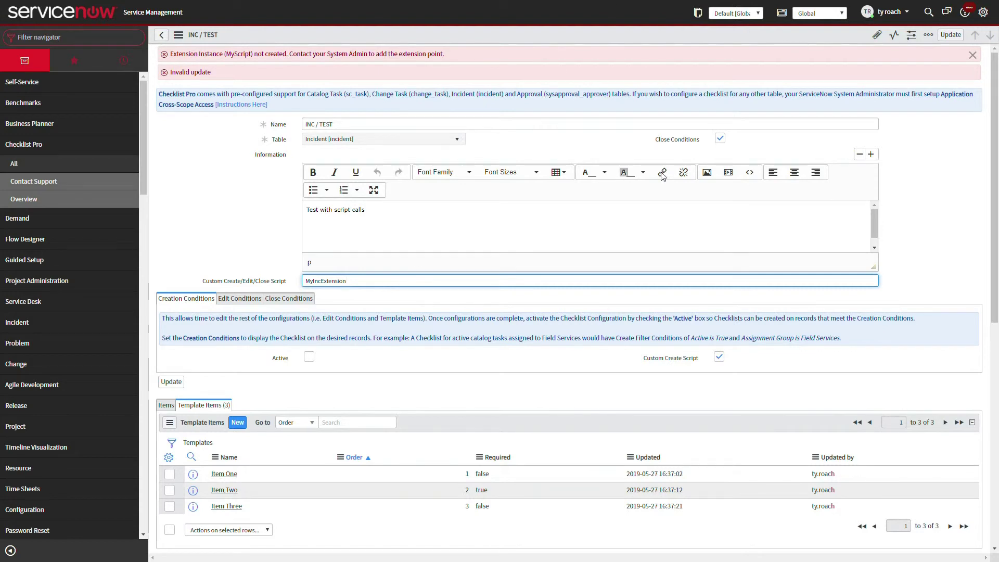
{"action": "left_click", "coordinate": [309, 357]}
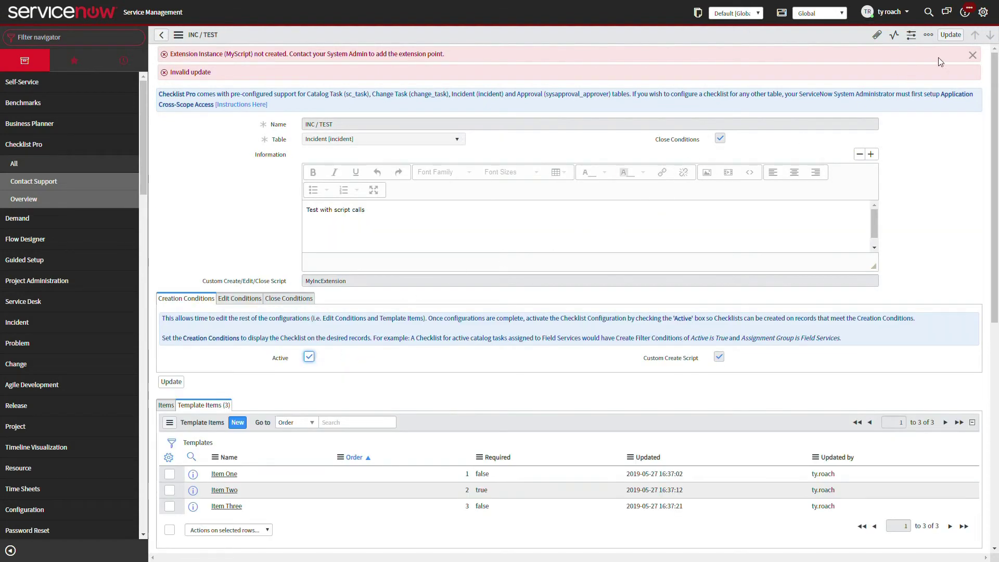
{"action": "left_click", "coordinate": [950, 35]}
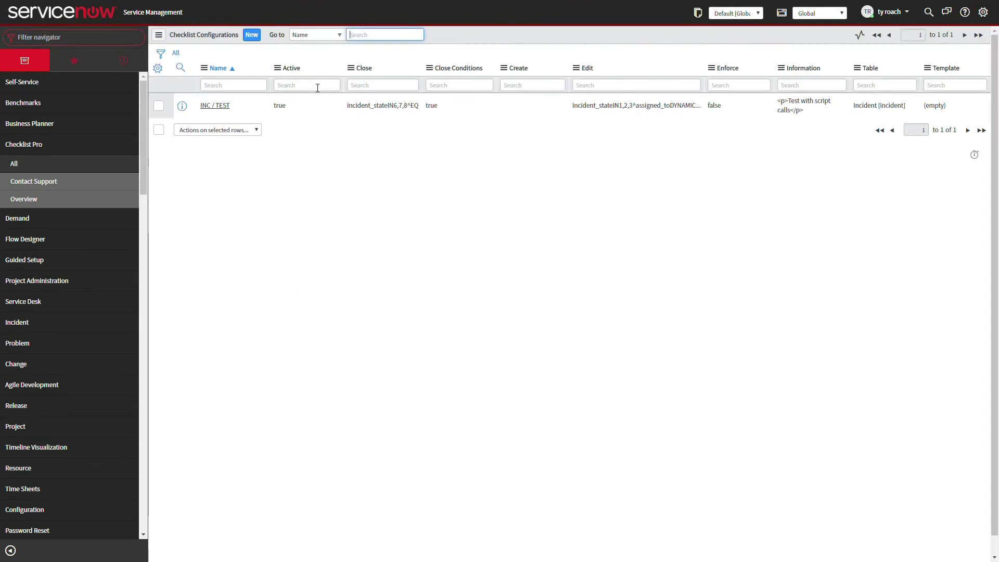
Open incident INC0010002 from the Incidents list and check its Test with script calls checklist items.
{"action": "left_click", "coordinate": [83, 45]}
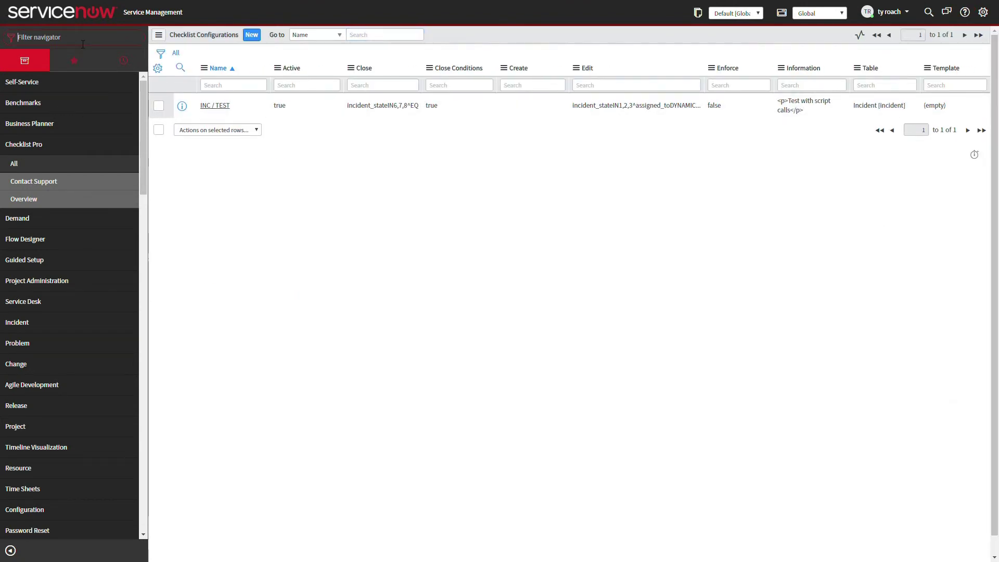
{"action": "type", "text": "incident"}
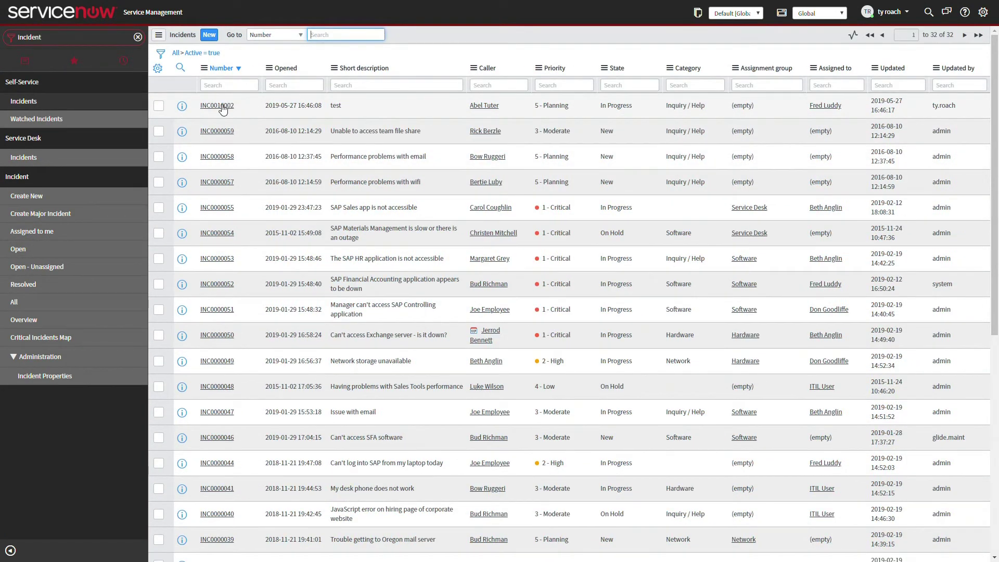
{"action": "left_click", "coordinate": [222, 106]}
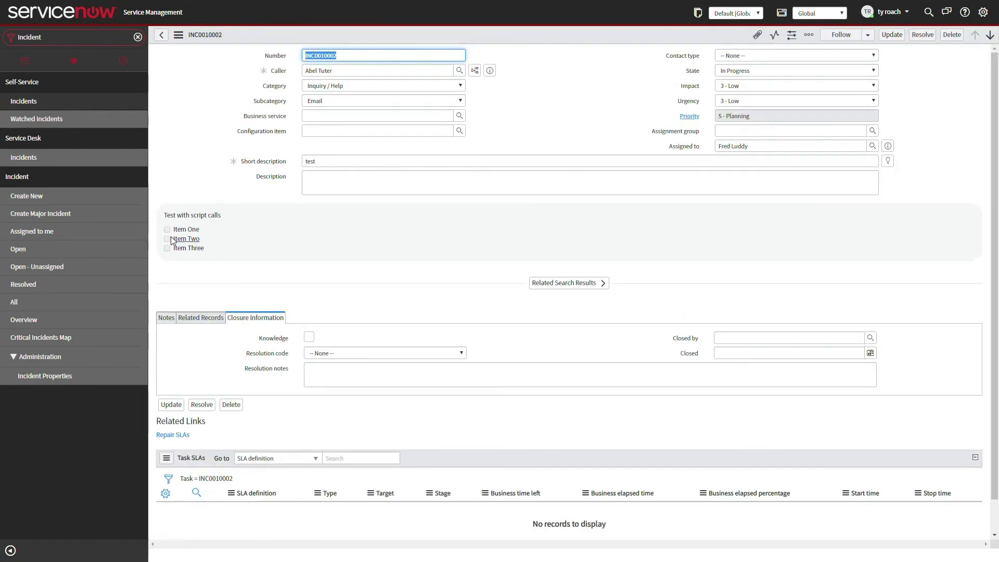
{"action": "triple_click", "coordinate": [752, 149]}
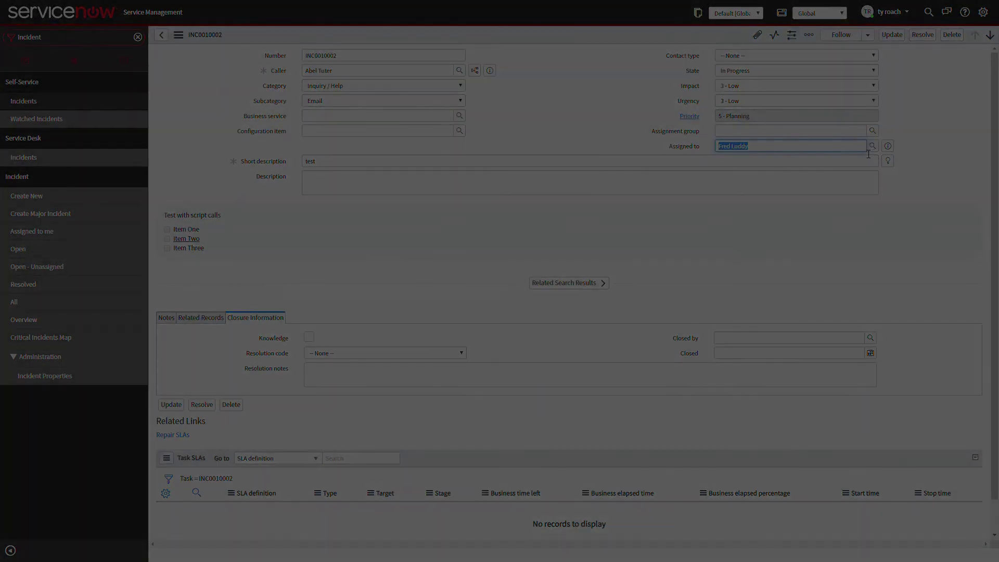